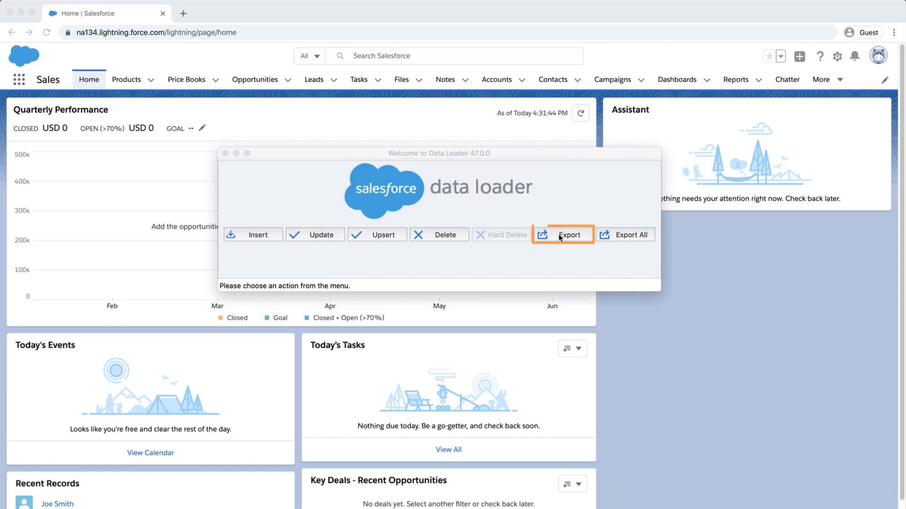
Set up a Price Book (Pricebook2) export saving to Pricebook.csv on the Desktop
left_click(560, 236)
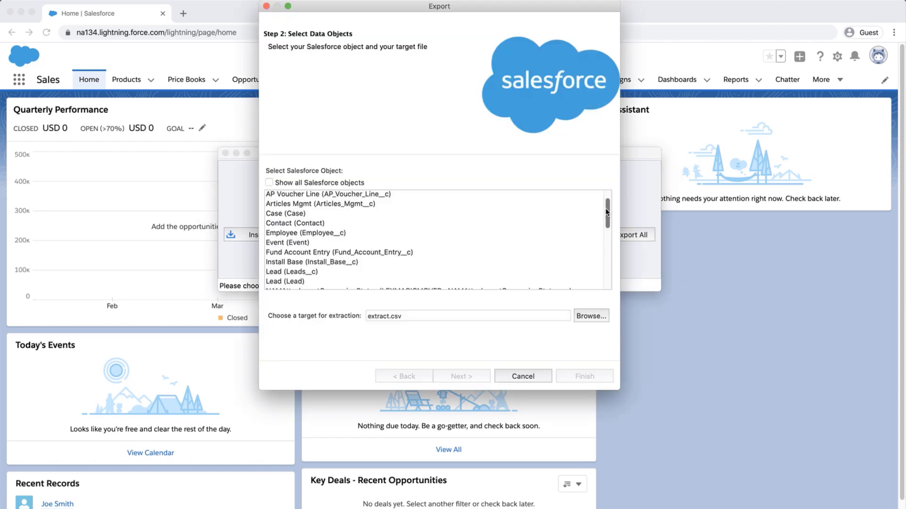
left_click_drag(607, 213, 605, 242)
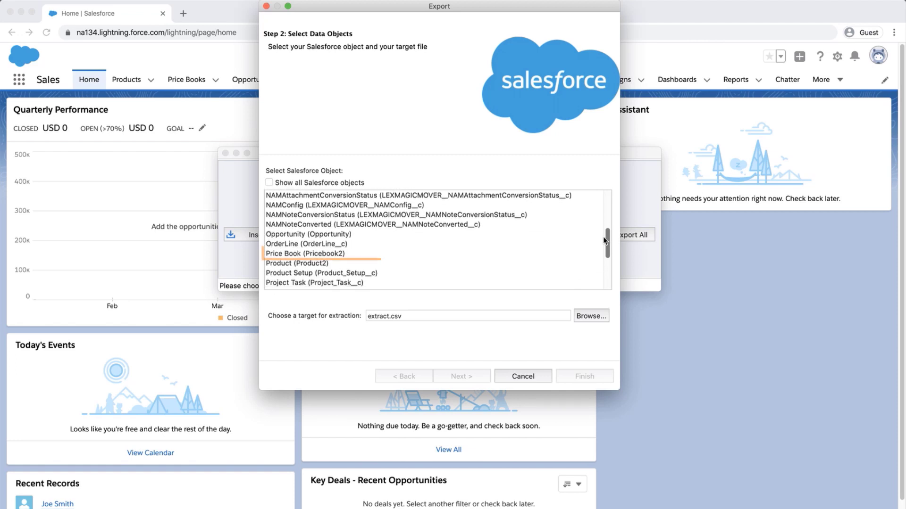
left_click(353, 252)
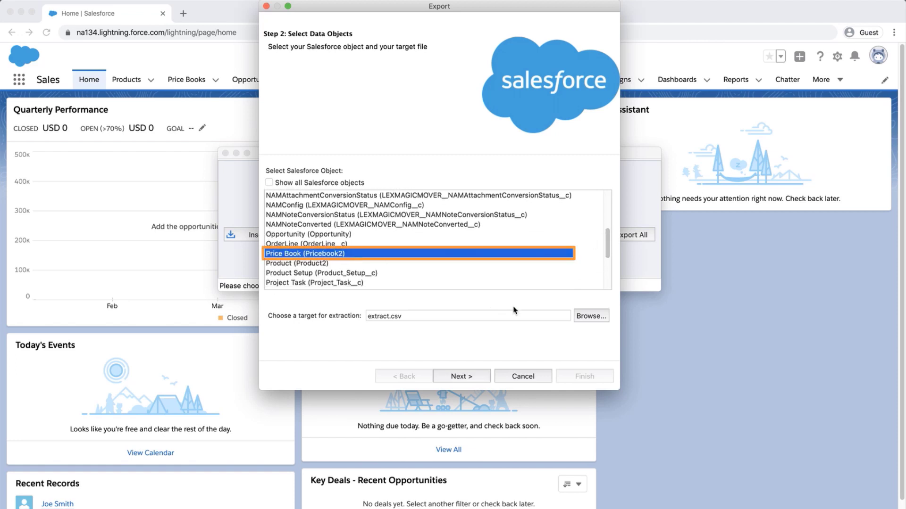
left_click(582, 317)
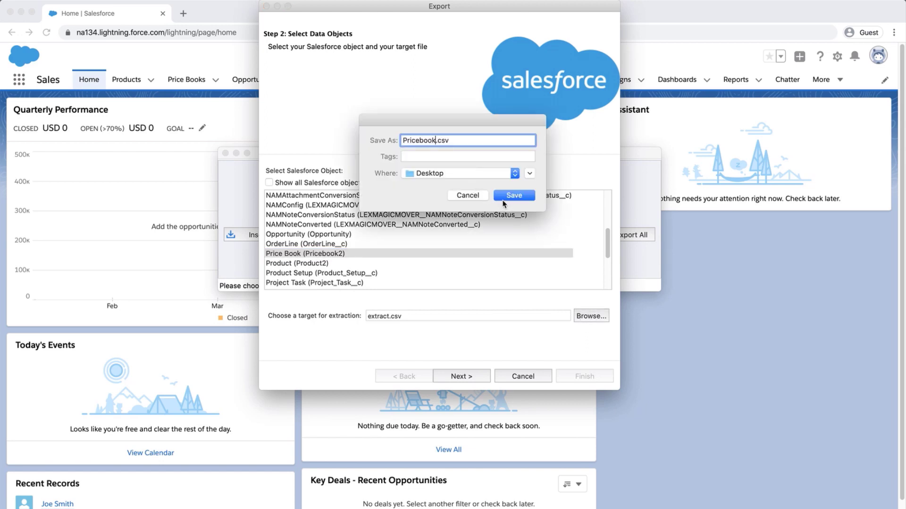
left_click(503, 200)
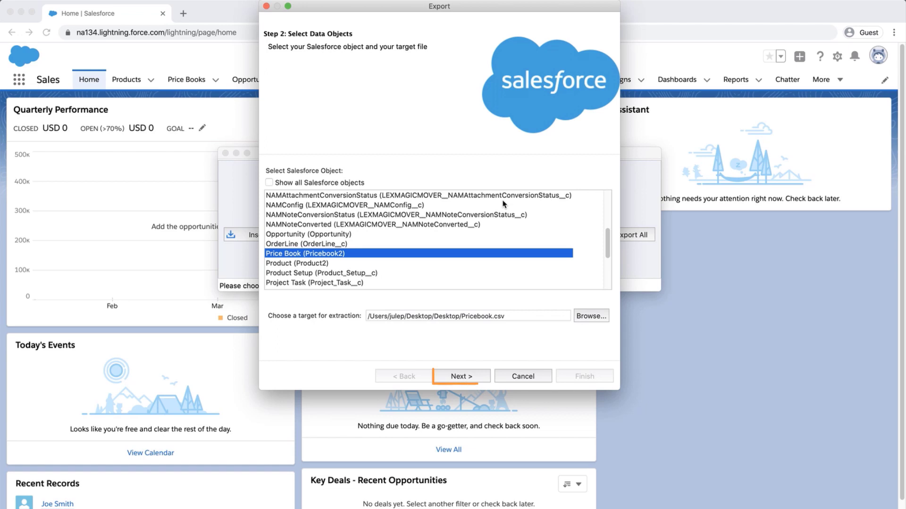
Export the Id and Name fields, confirm the export and close the summary
left_click(484, 377)
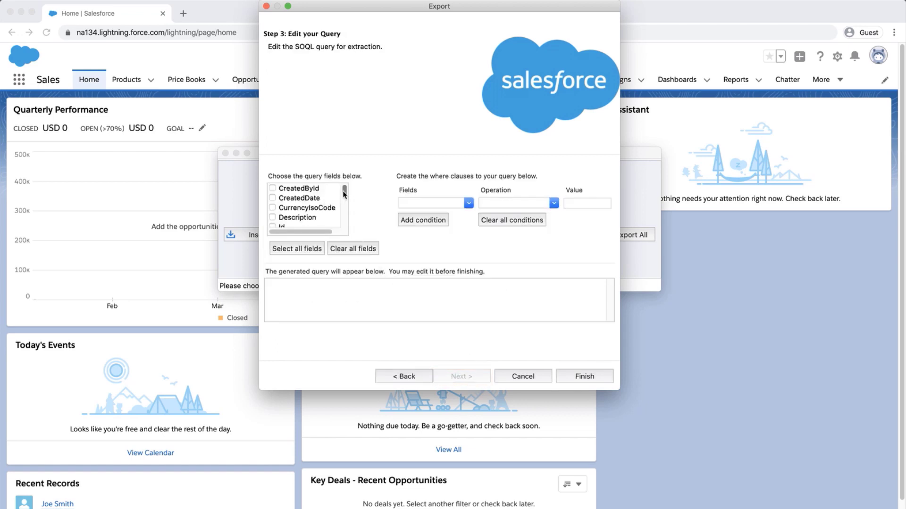
scroll(306, 207, "down", 1)
left_click(272, 221)
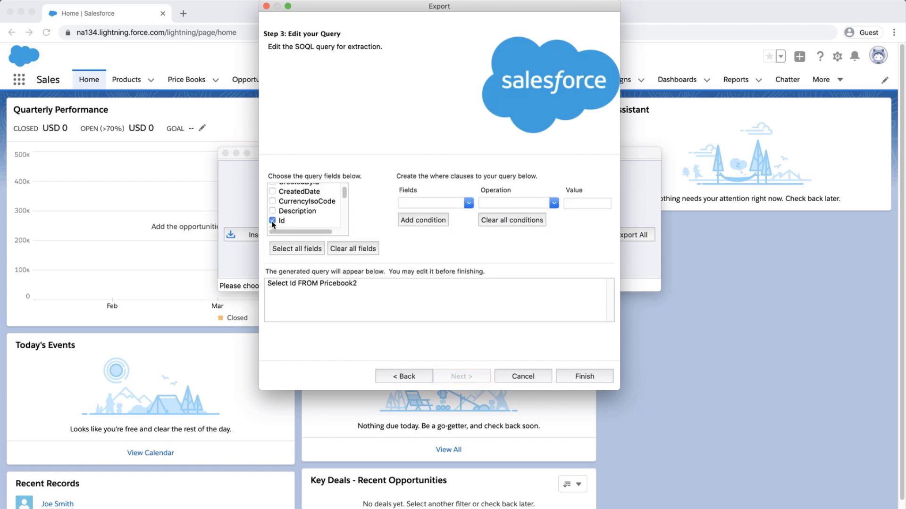
left_click_drag(344, 194, 345, 221)
left_click(273, 213)
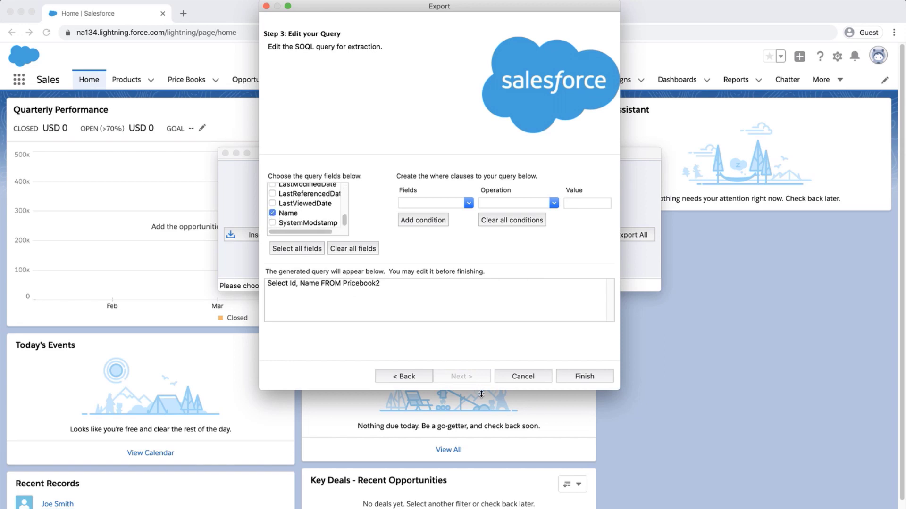
left_click(572, 377)
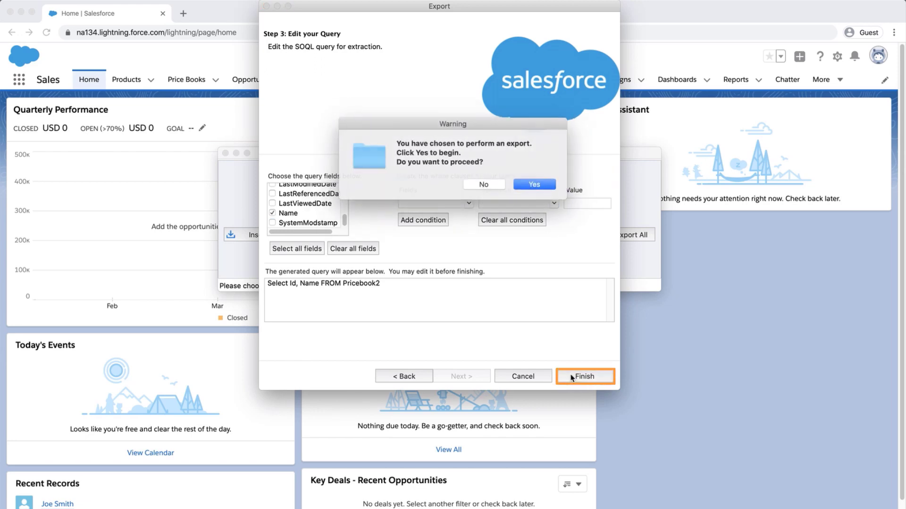
left_click(532, 184)
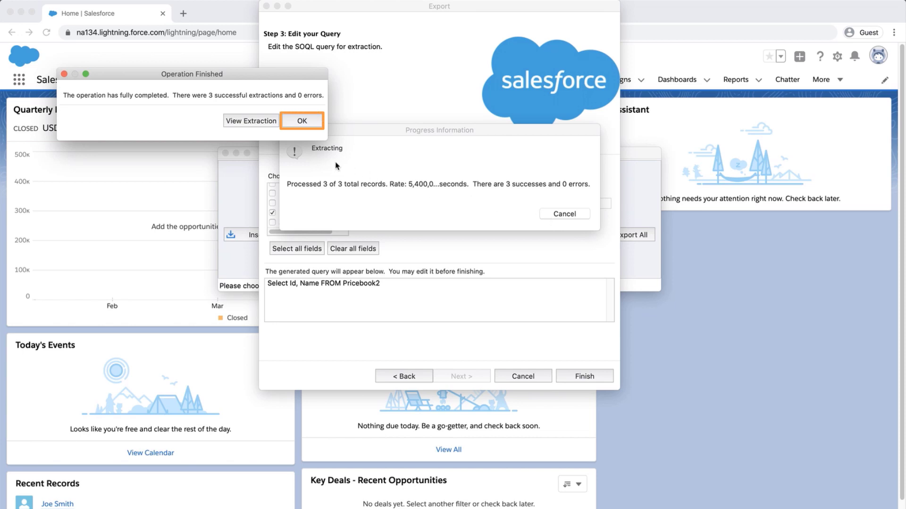
left_click(302, 122)
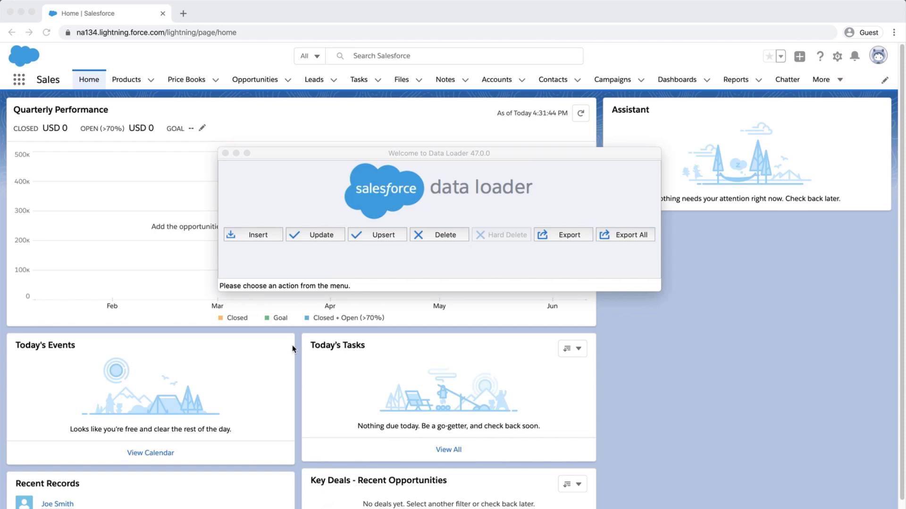
Begin a Price Book Entry insert from Product Price Book Insert Filled.csv, accepting its 5 records
left_click(262, 239)
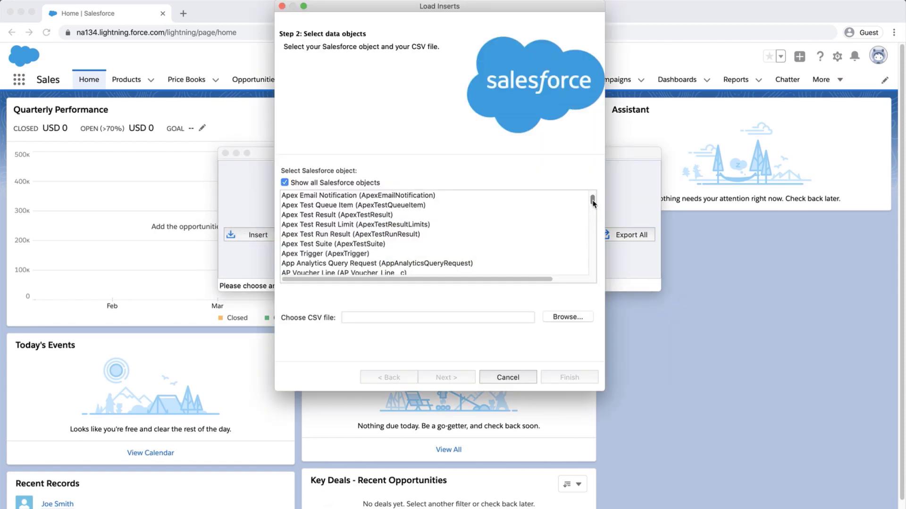
left_click_drag(593, 204, 593, 245)
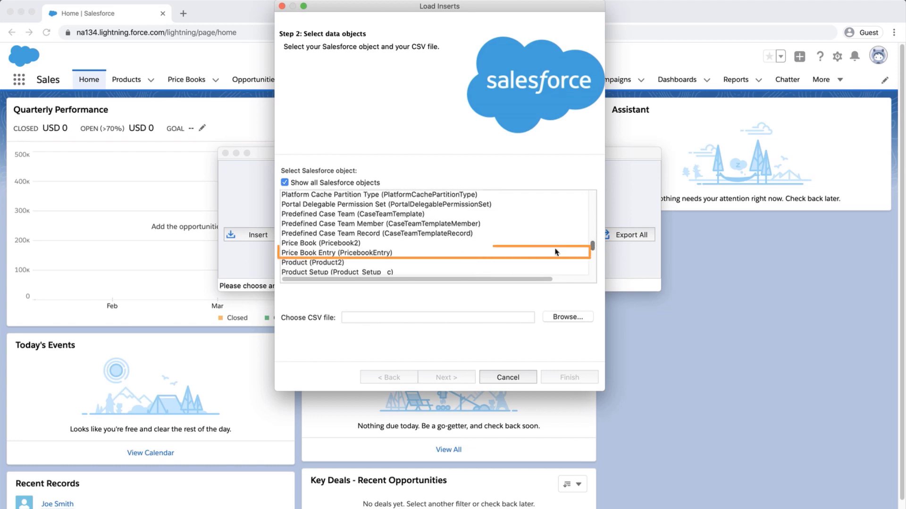
left_click(435, 253)
left_click(552, 317)
left_click(380, 125)
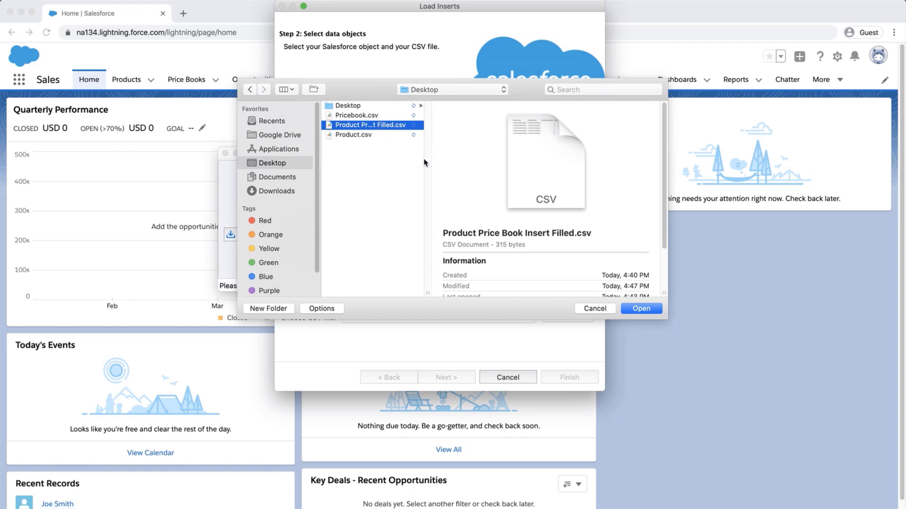
left_click(632, 309)
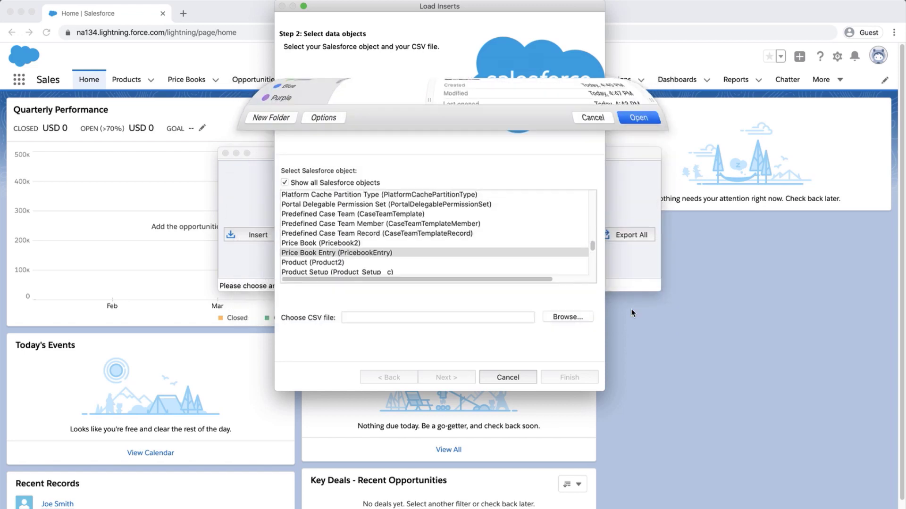
left_click(444, 375)
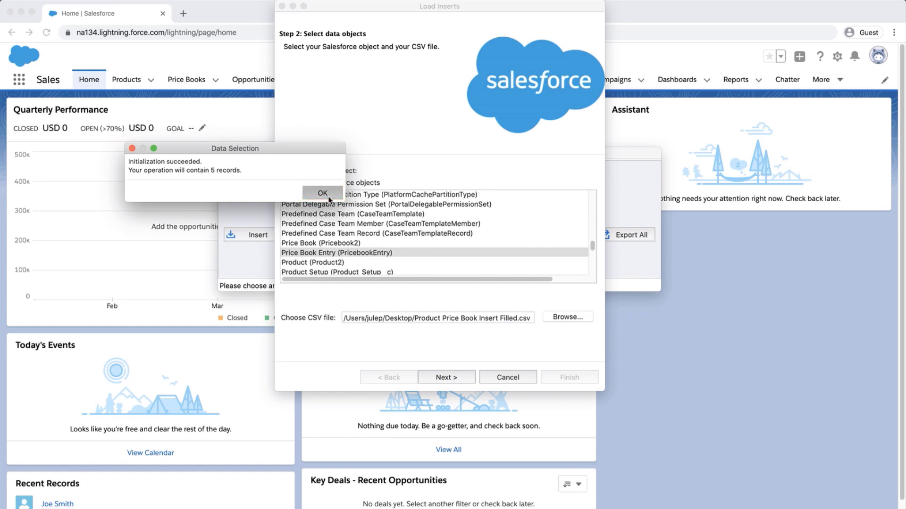
left_click(329, 198)
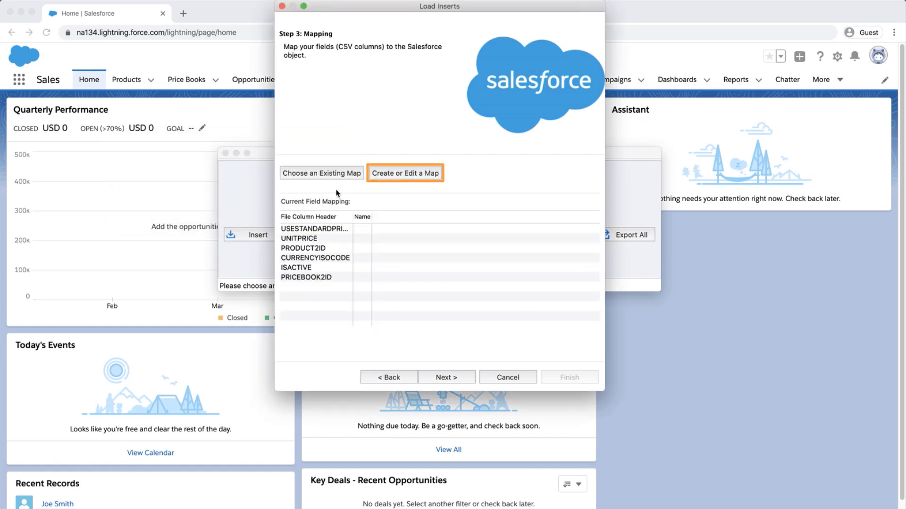
Auto-match the six CSV columns to Price Book Entry fields and advance to Step 4: Finish
left_click(398, 175)
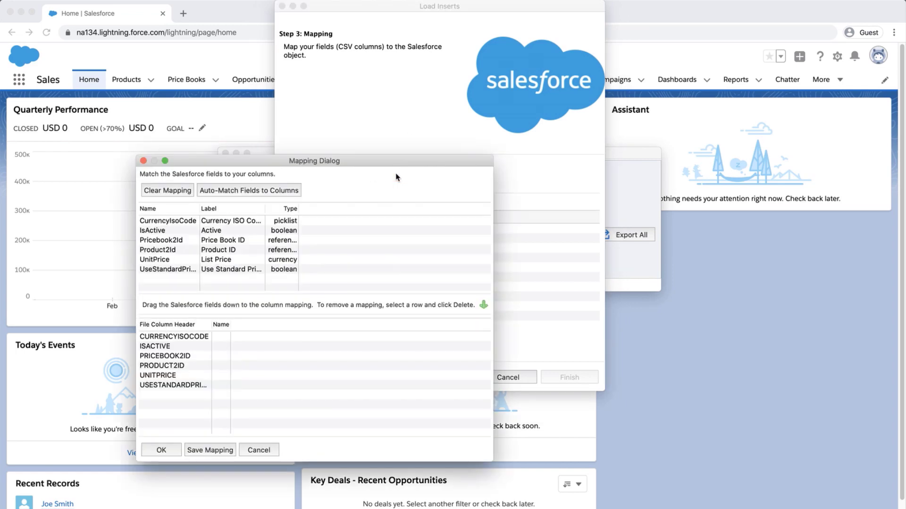
left_click(282, 191)
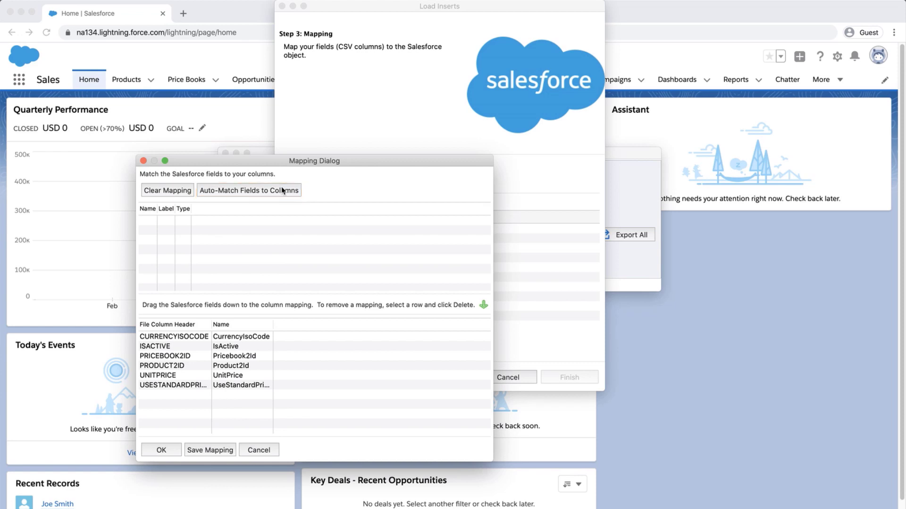
left_click(159, 450)
left_click(440, 383)
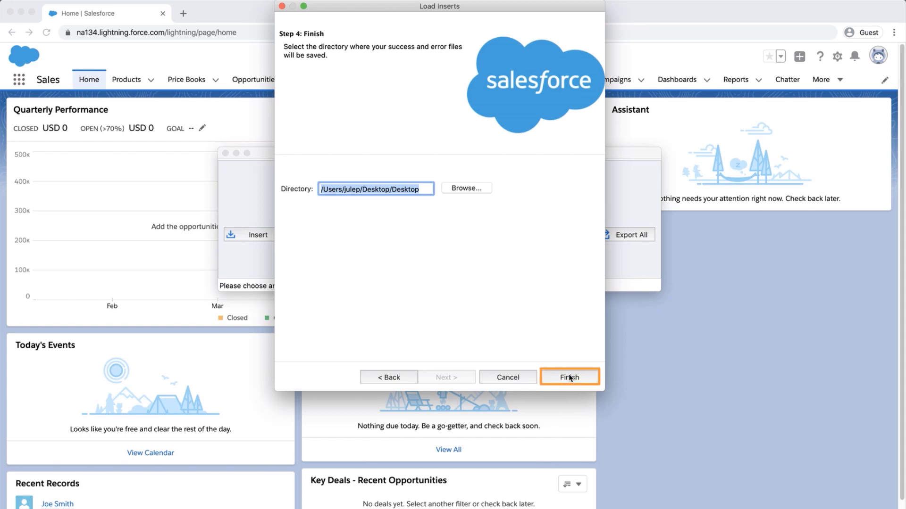
Run the insert of the five CSV records, confirm it and close the completion report
left_click(569, 378)
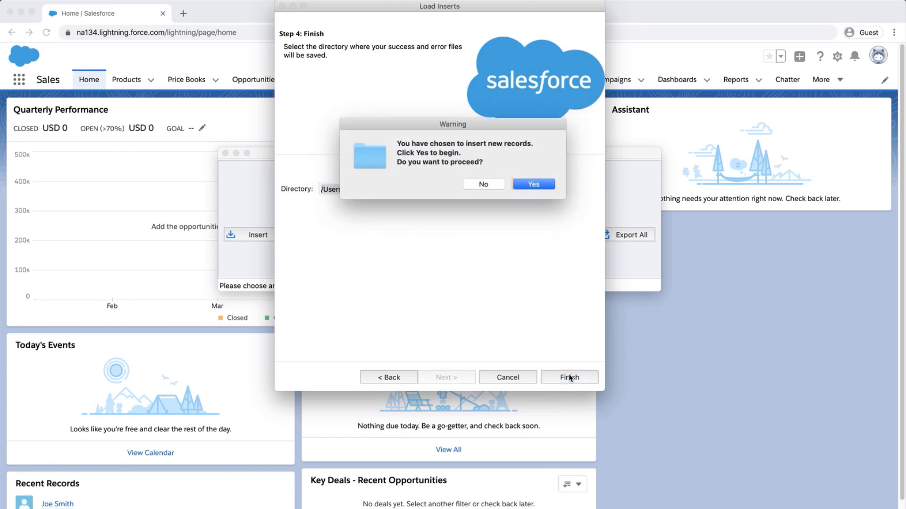
left_click(537, 184)
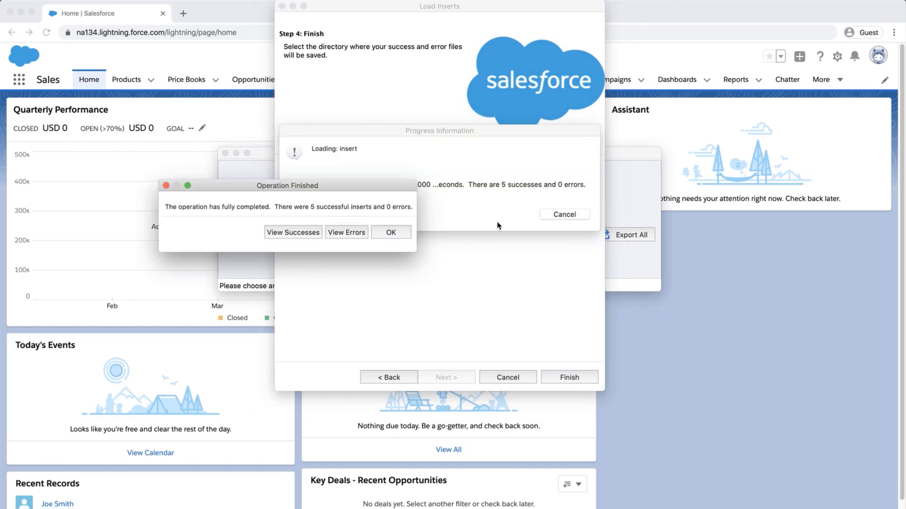
left_click(400, 232)
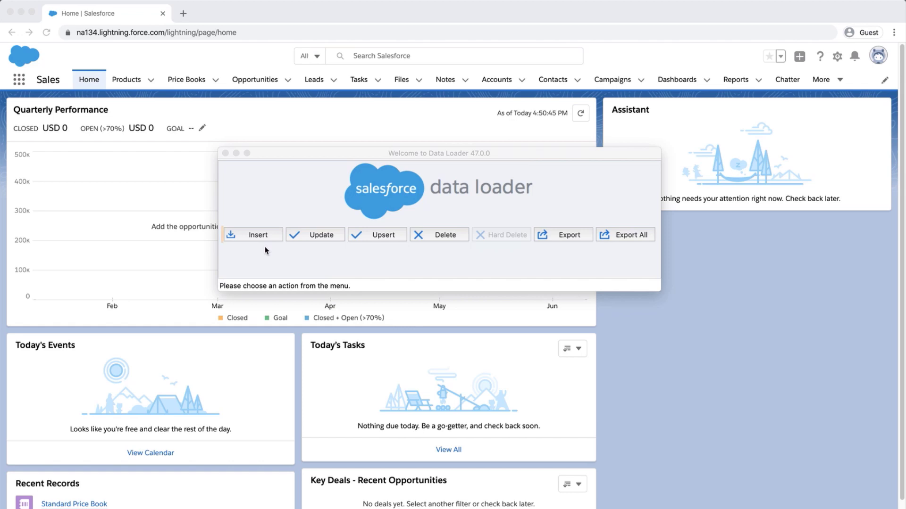
Start a new PricebookEntry insert from Product Price Book Insert Filled.csv, acknowledging 5 records
left_click(265, 241)
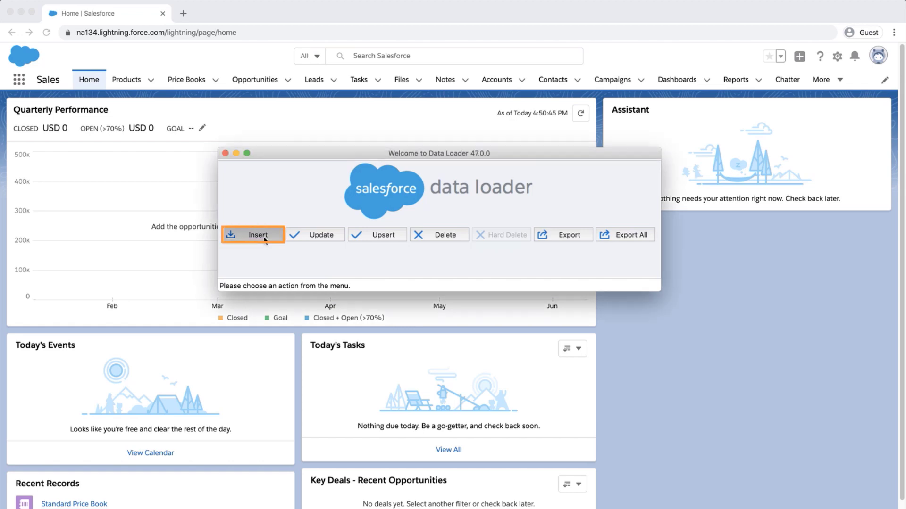
left_click(266, 238)
left_click_drag(593, 199, 593, 247)
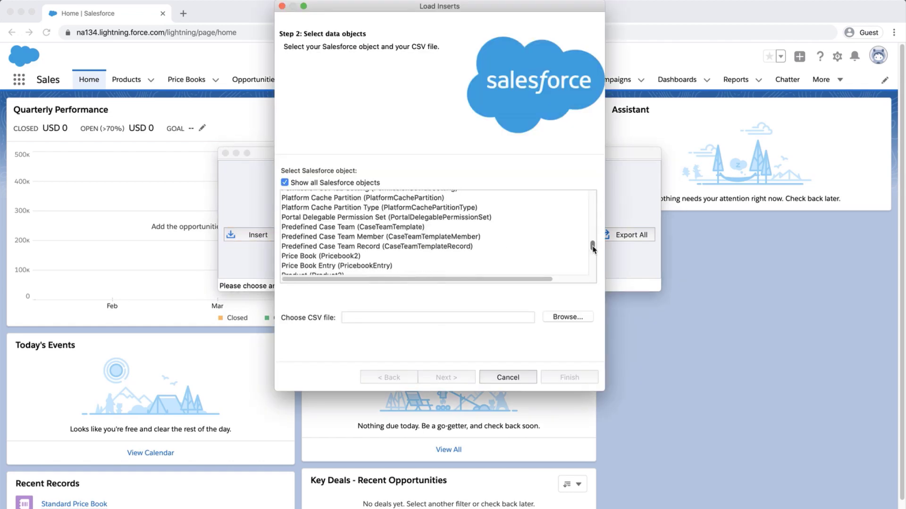
left_click(448, 265)
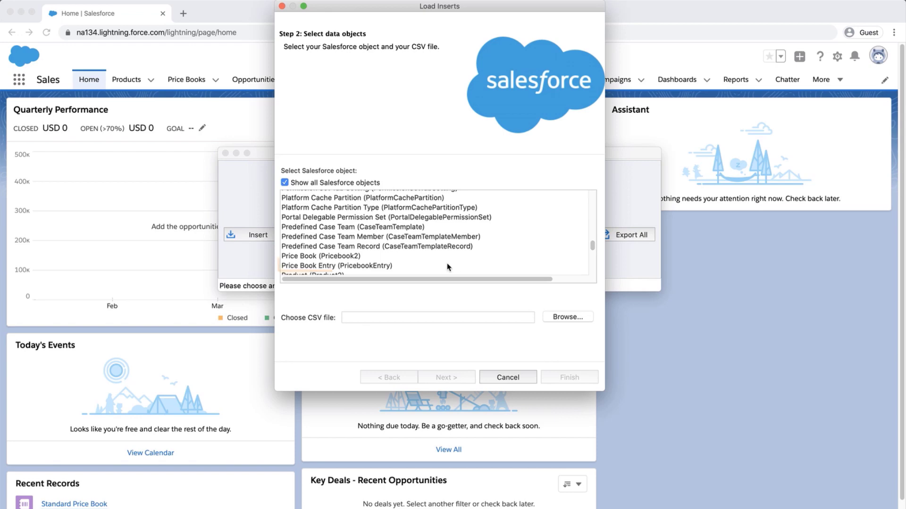
left_click(568, 317)
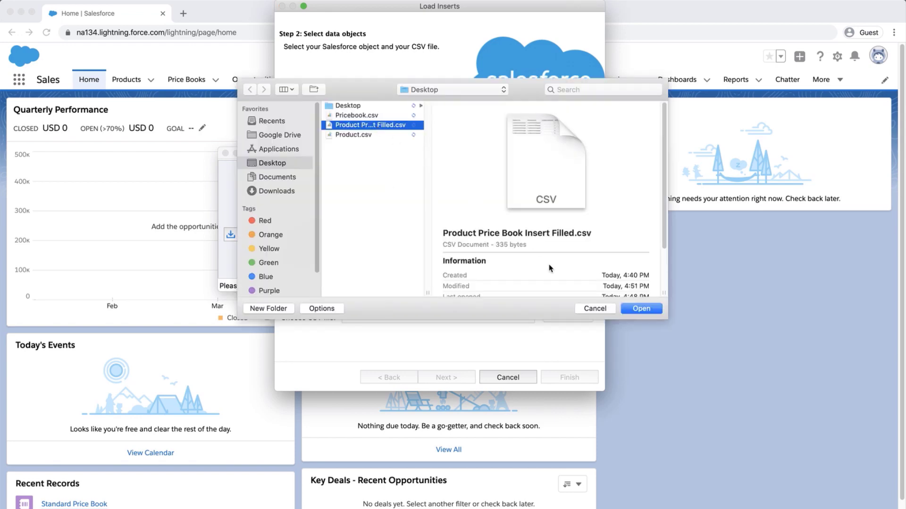
left_click(633, 310)
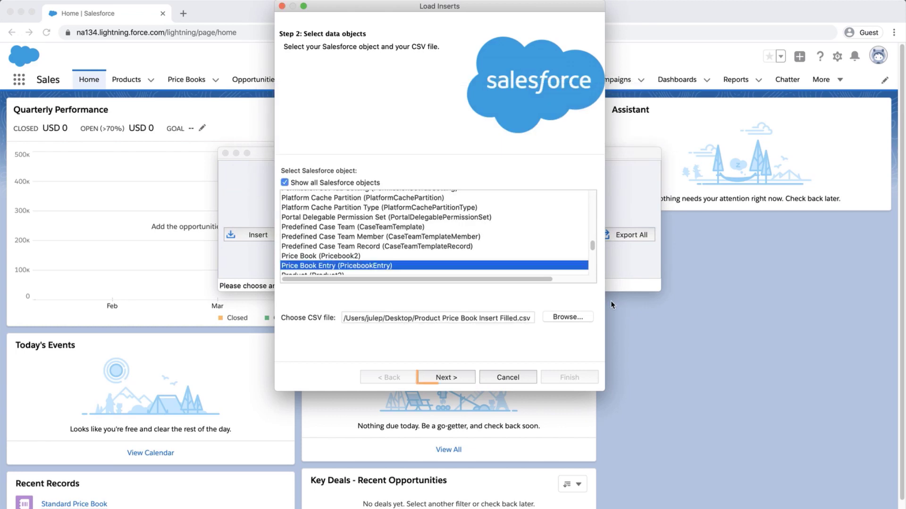
left_click(448, 380)
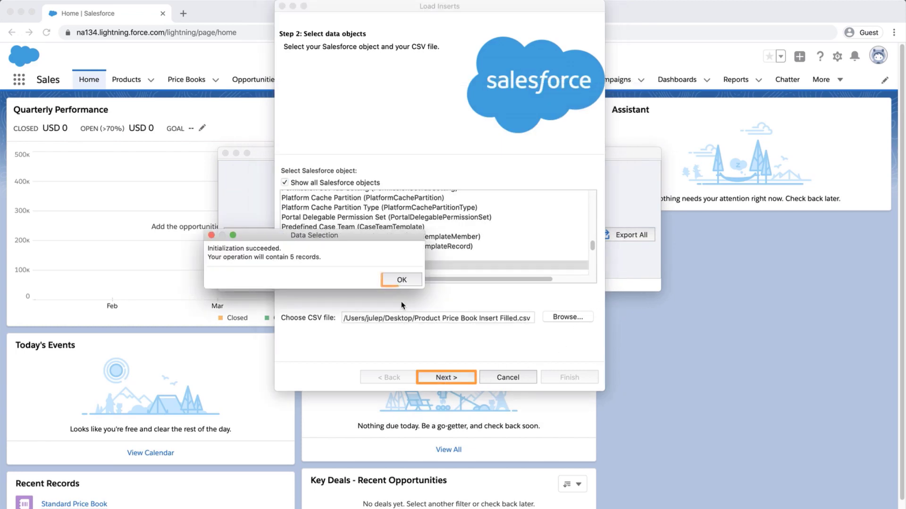
left_click(403, 285)
left_click(402, 284)
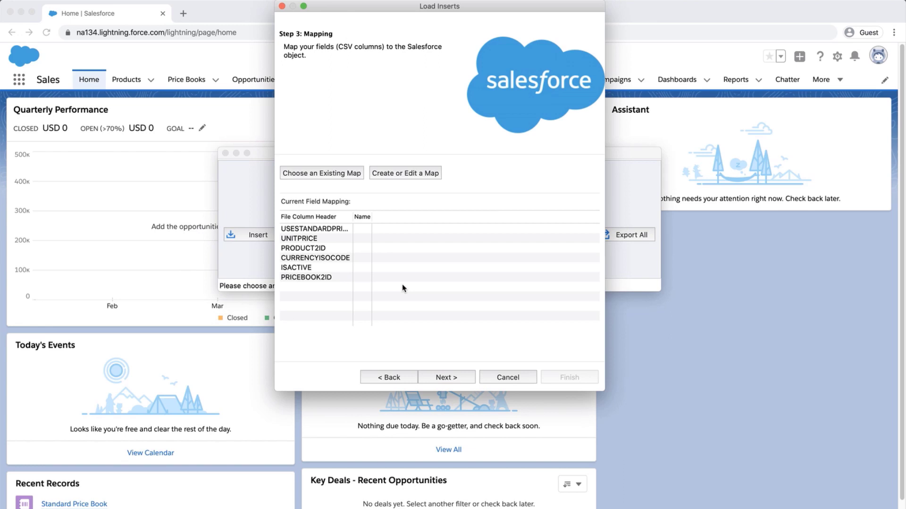
Auto-match the six CSV columns to Price Book Entry fields and proceed to the results directory step
left_click(405, 174)
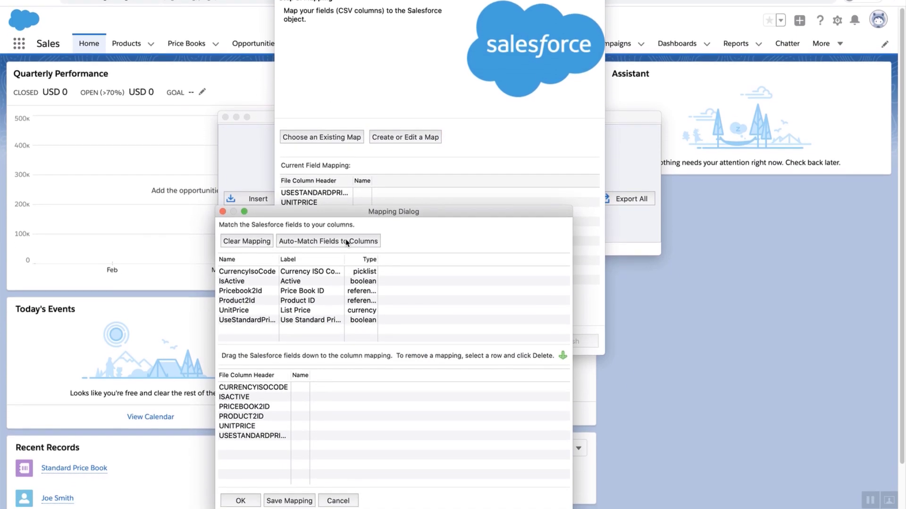
left_click(346, 237)
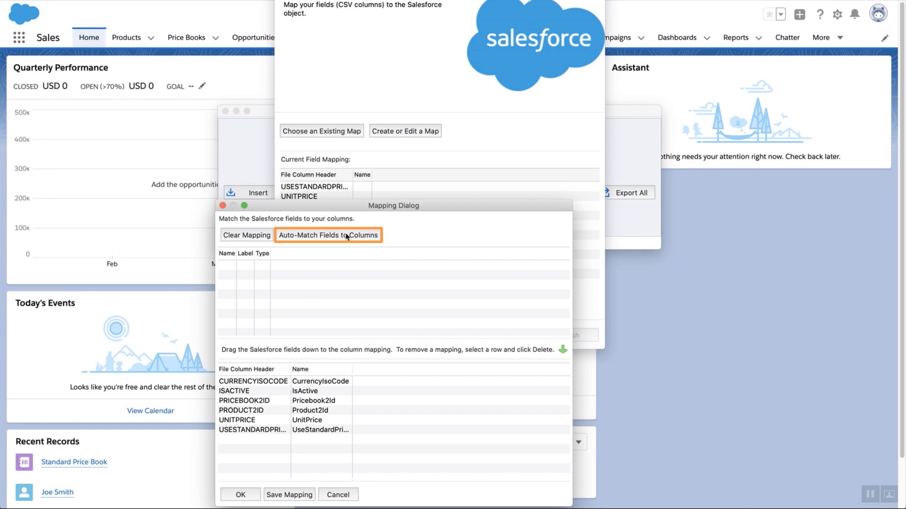
left_click(241, 495)
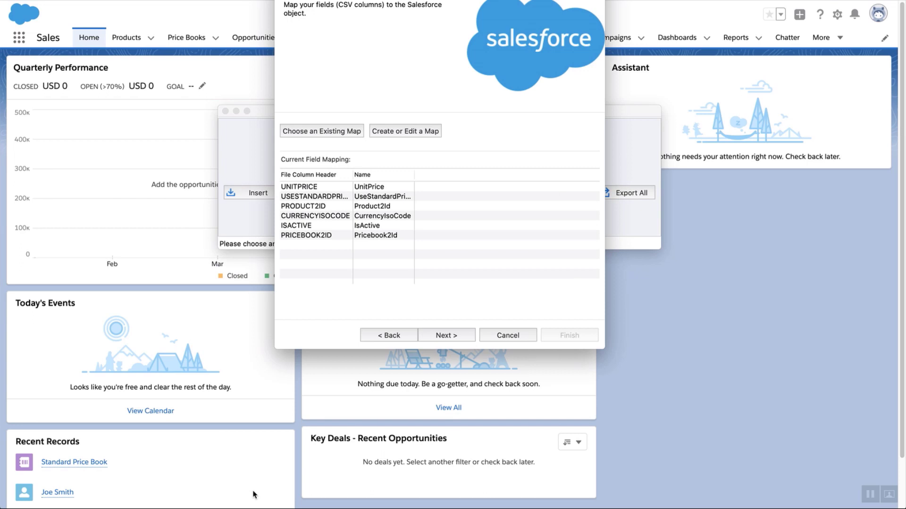
left_click(446, 336)
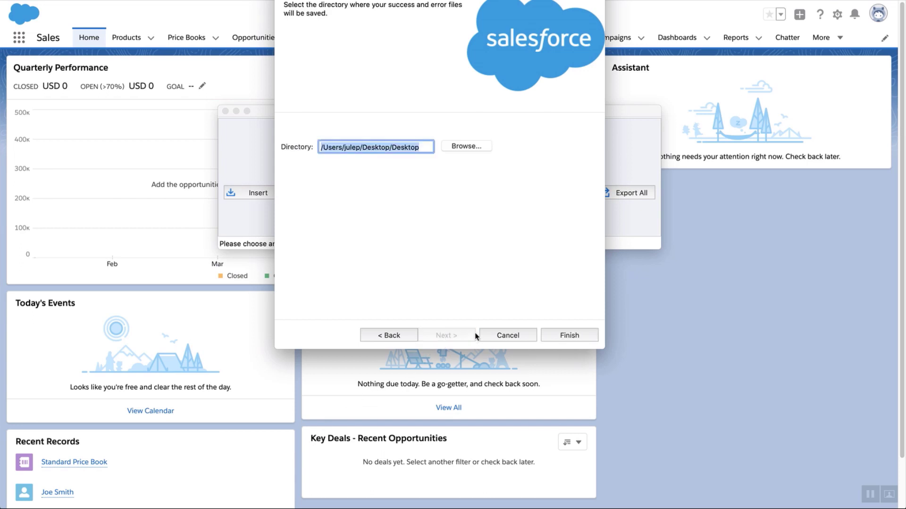
Insert the five price book entries, confirm, and close the 5-success, 0-error report
left_click(555, 337)
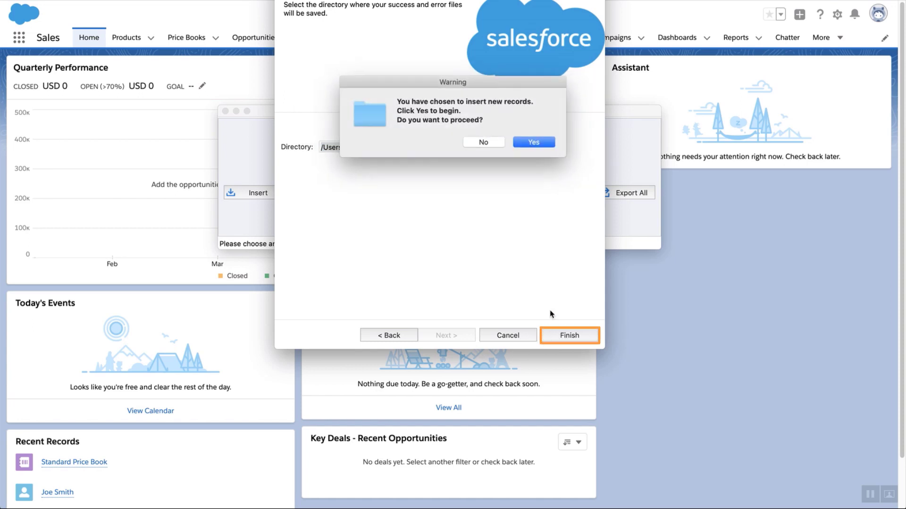
left_click(543, 143)
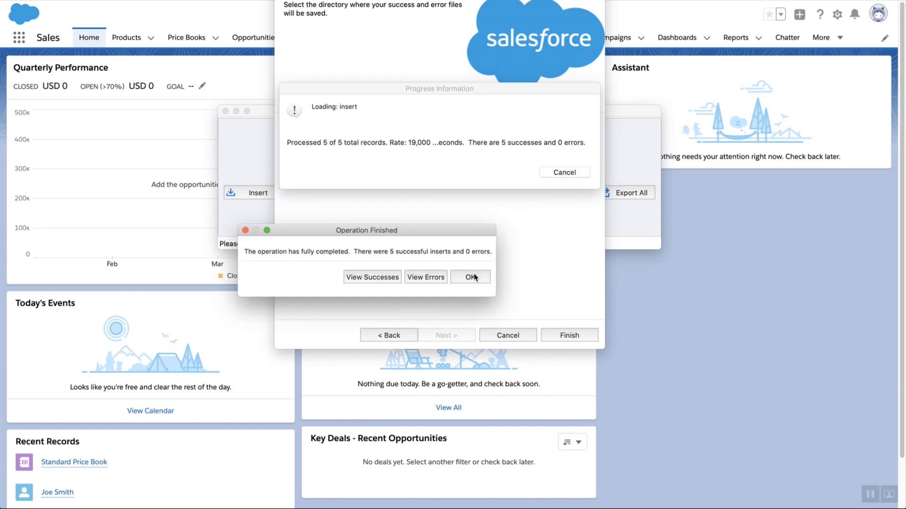
left_click(471, 277)
left_click(211, 116)
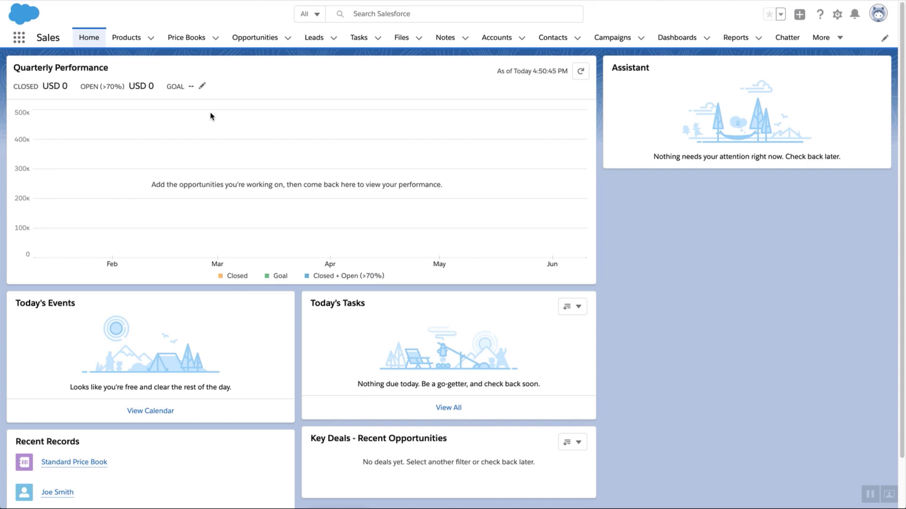
Open Custom Price Book from Price Books and view its Related entries, Product 1–5
left_click(200, 40)
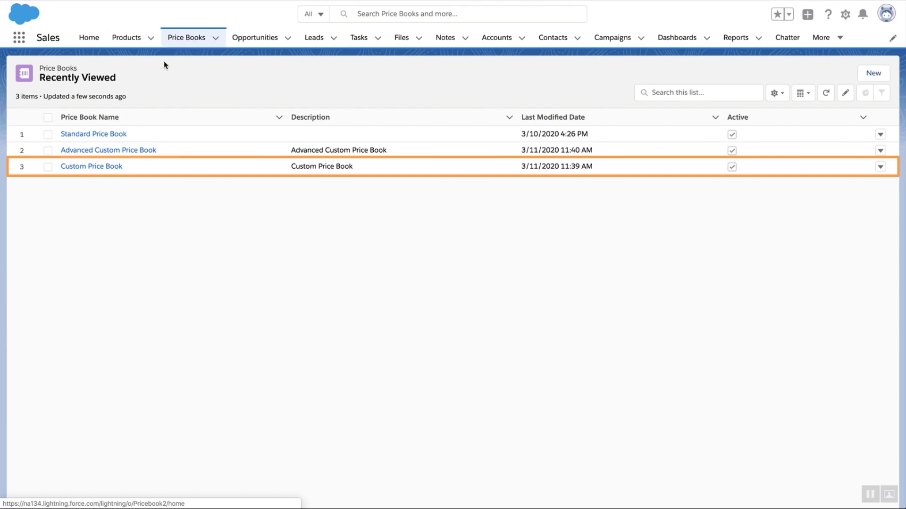
left_click(109, 167)
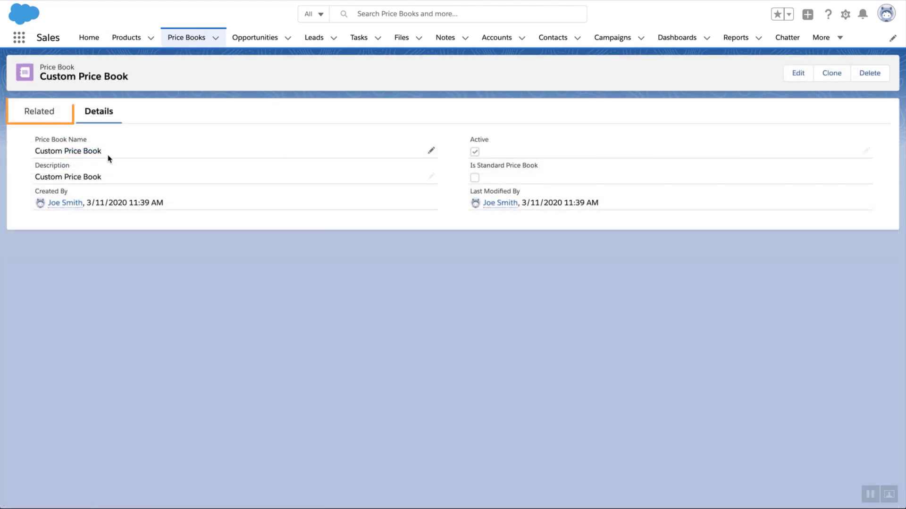
left_click(56, 118)
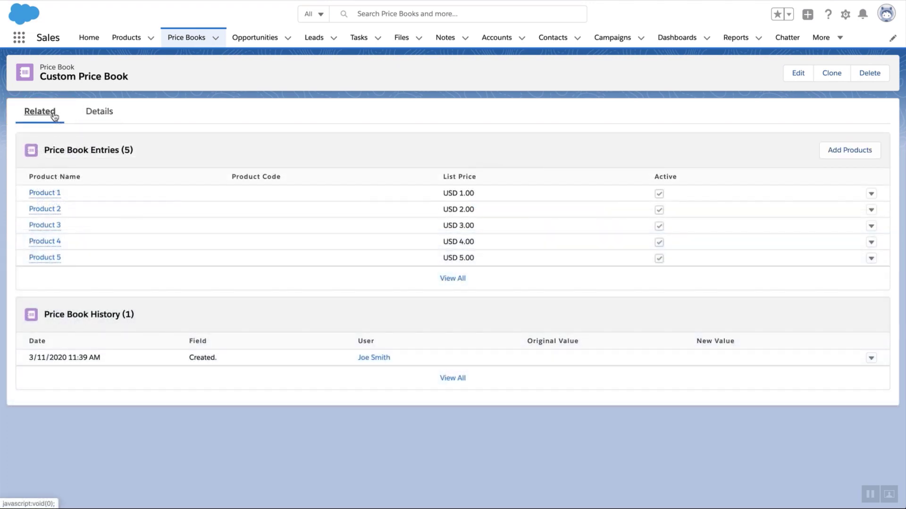